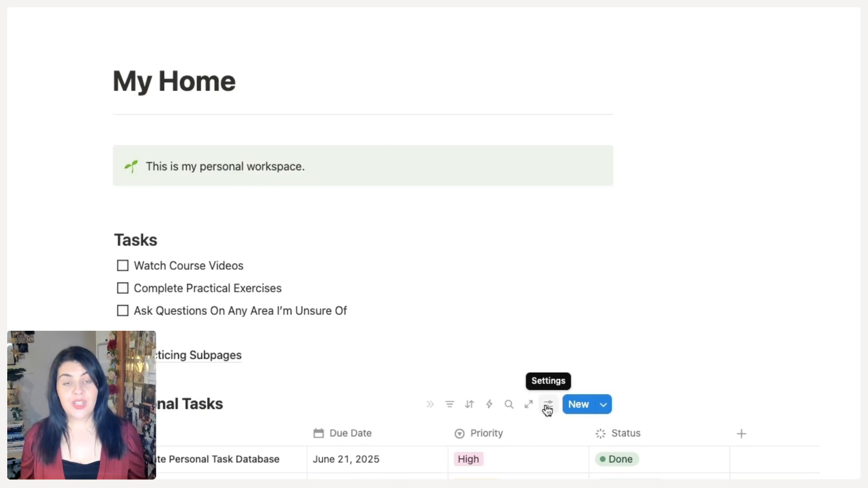
# Name the Personal Tasks database's current view Tasks and give it a checkmark icon
pyautogui.click(547, 407)
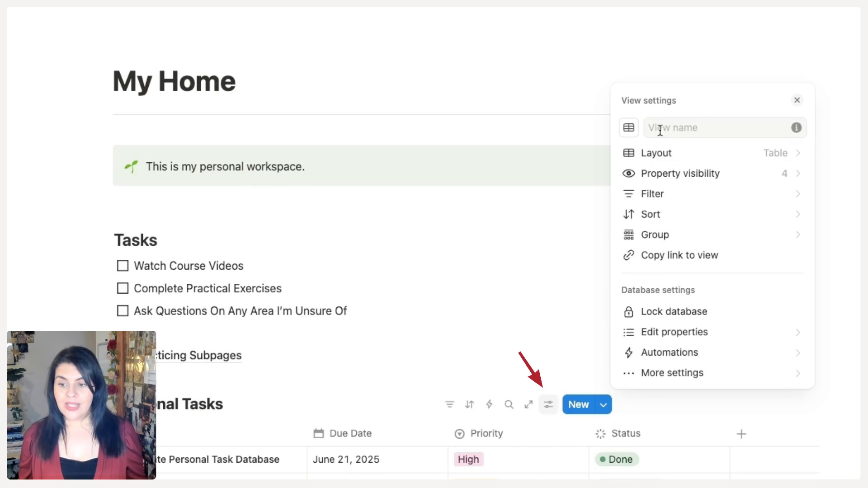
pyautogui.click(699, 130)
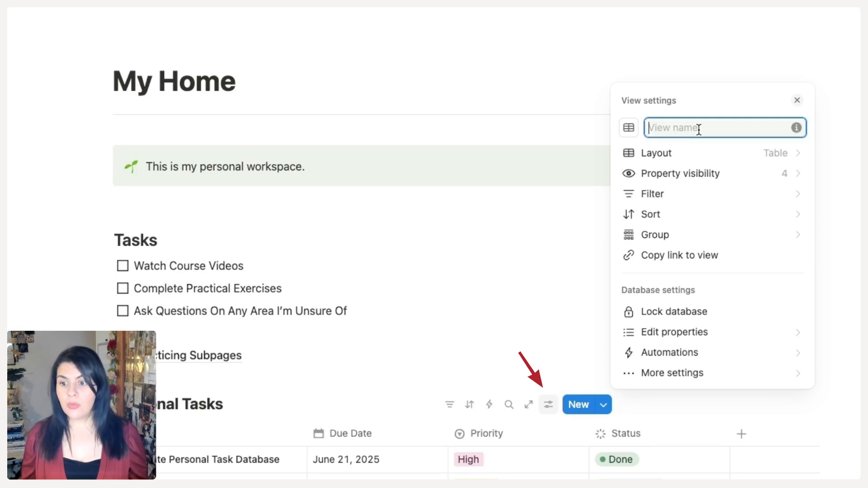
pyautogui.write('Tasks')
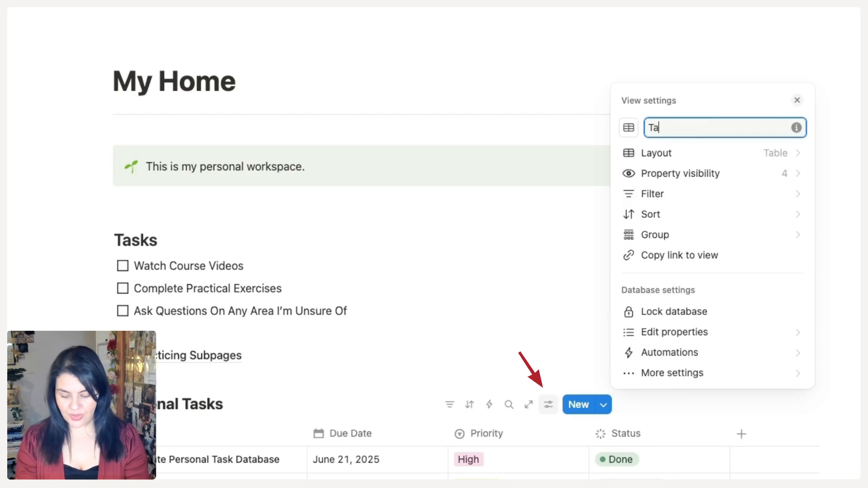
pyautogui.click(628, 131)
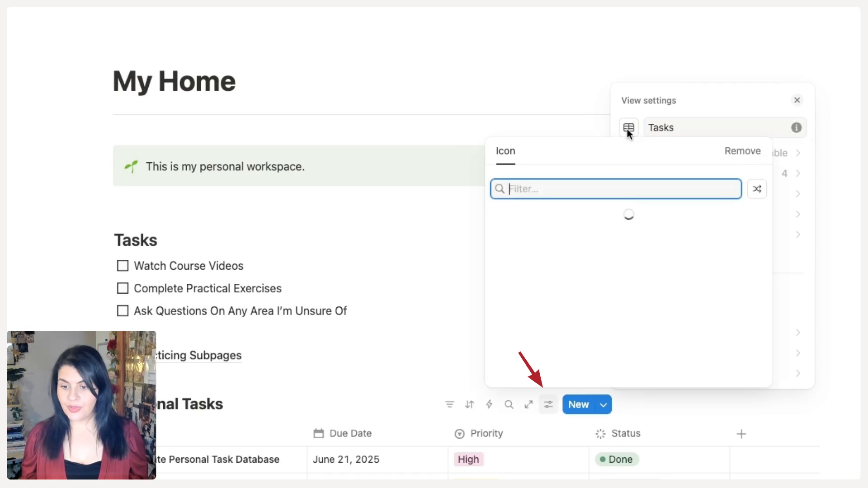
pyautogui.press('Escape')
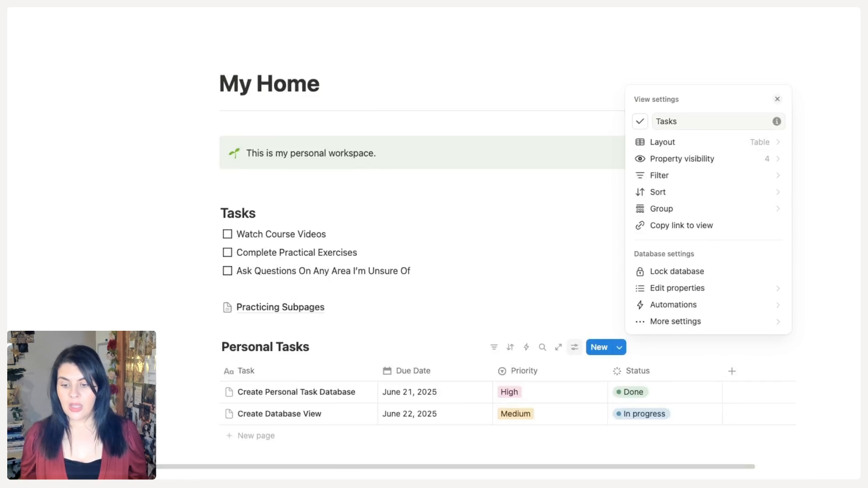
pyautogui.click(684, 393)
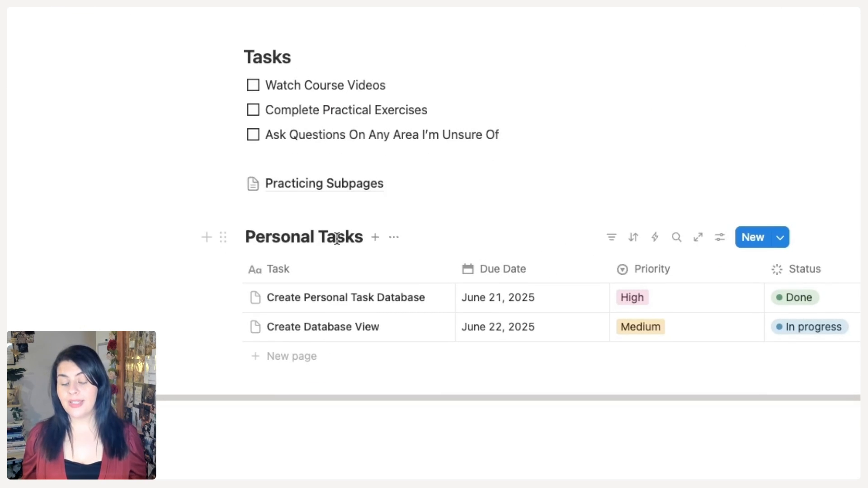
# Add an empty view to the Personal Tasks database, named To Do with an outlined square icon
pyautogui.click(376, 240)
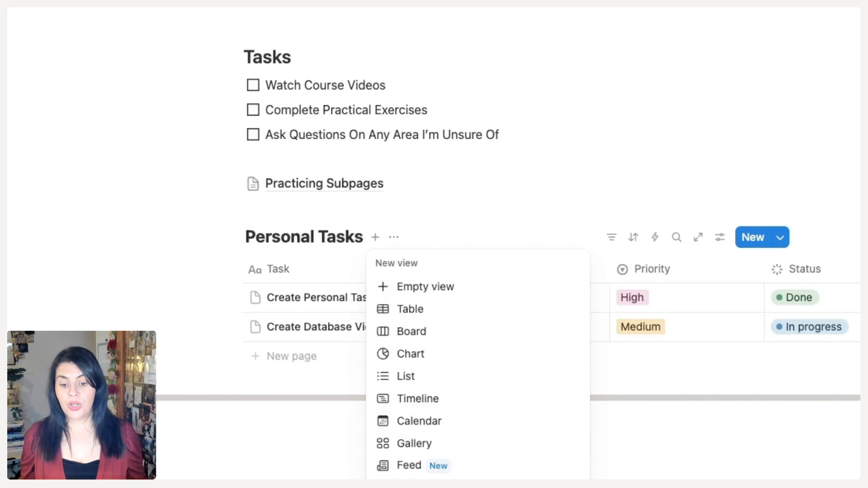
pyautogui.click(418, 289)
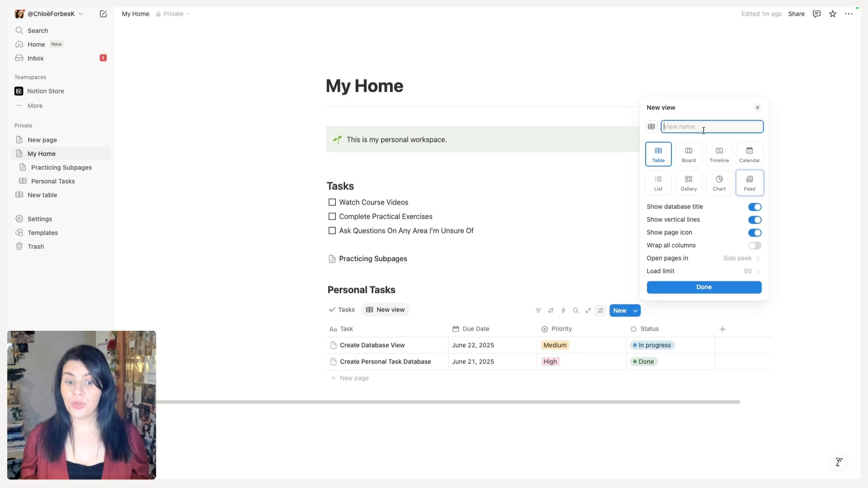
pyautogui.write('To Do')
pyautogui.click(651, 127)
pyautogui.write('square')
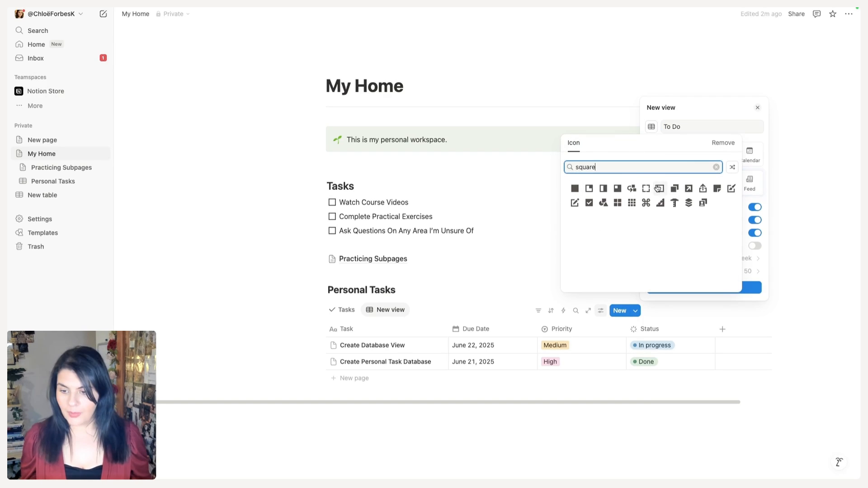
pyautogui.click(659, 189)
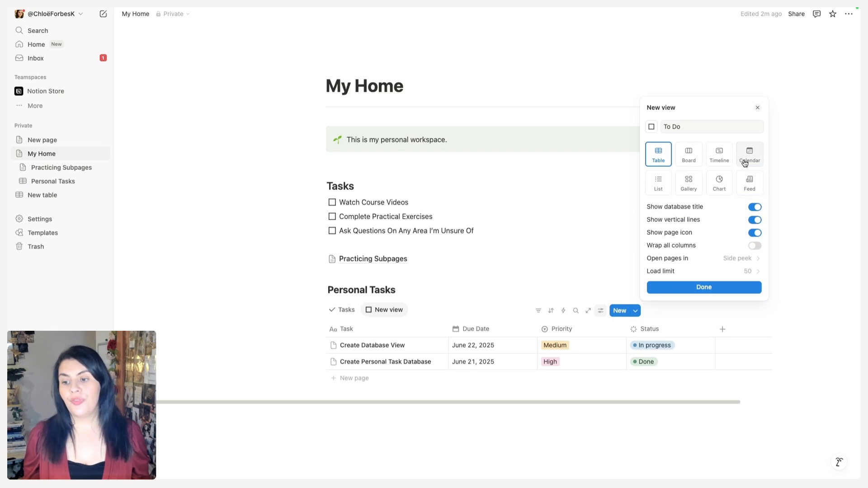
# Try out the Board, Timeline, Calendar, List, Gallery and Chart layouts on the new To Do view
pyautogui.click(684, 158)
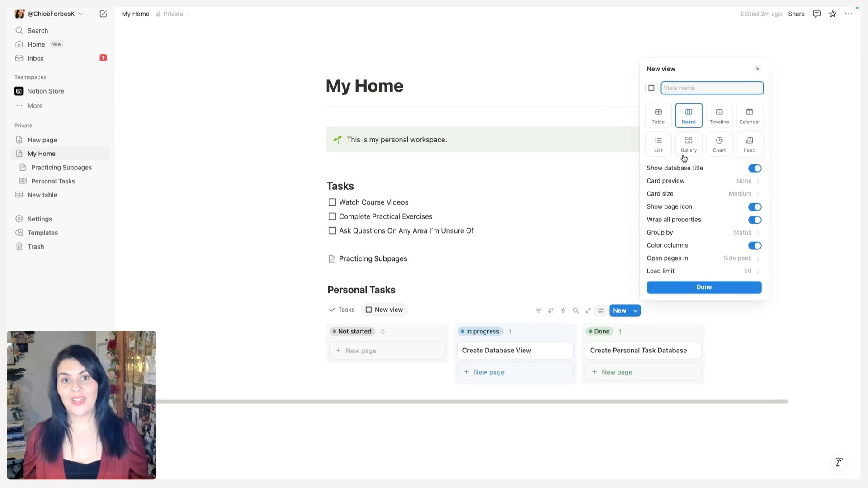
pyautogui.click(717, 119)
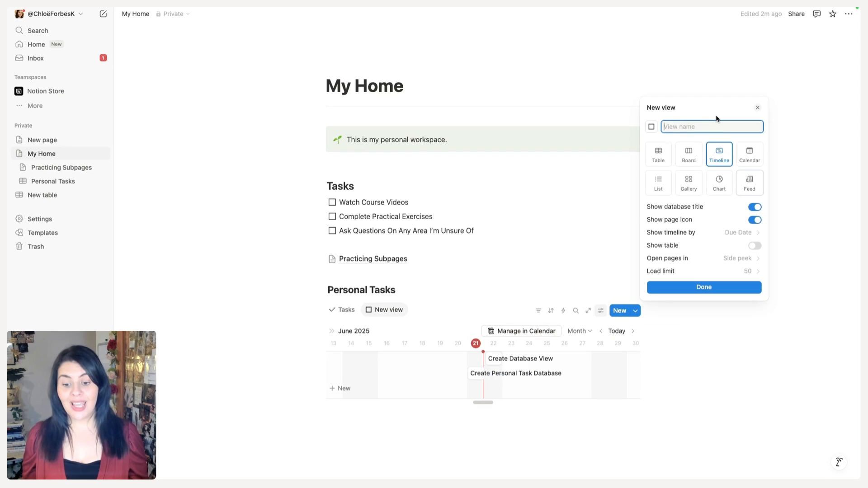
pyautogui.click(751, 151)
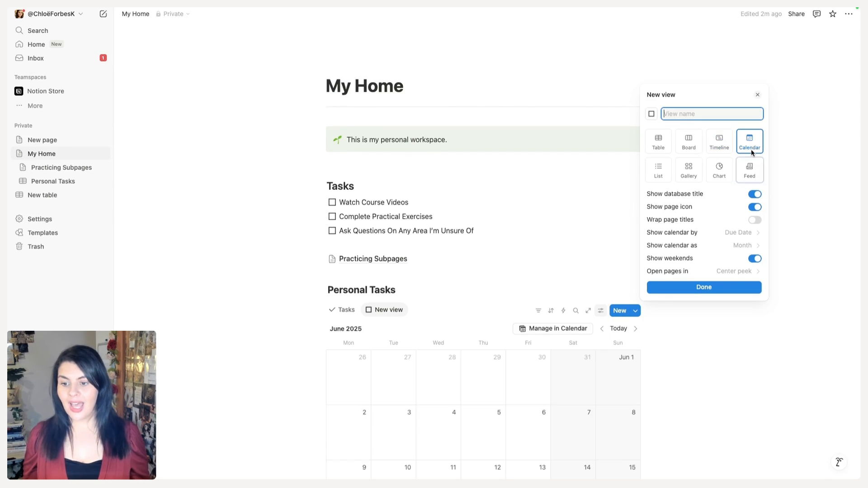
pyautogui.click(658, 170)
pyautogui.click(688, 208)
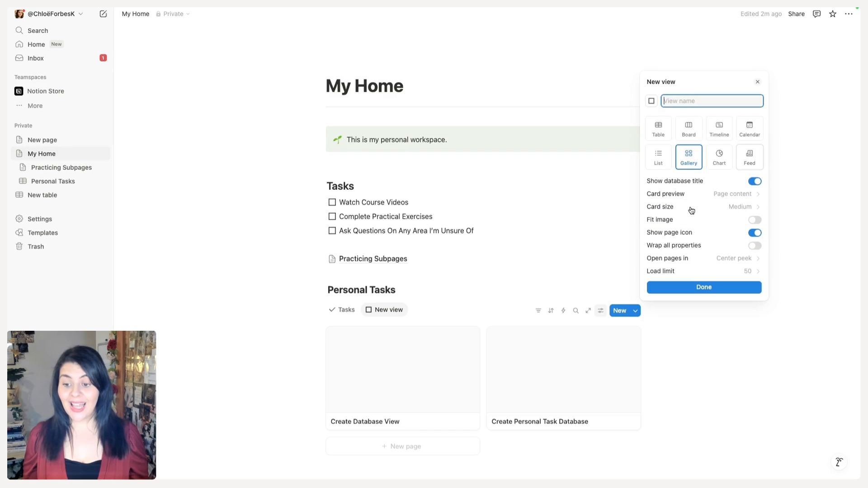
pyautogui.click(719, 159)
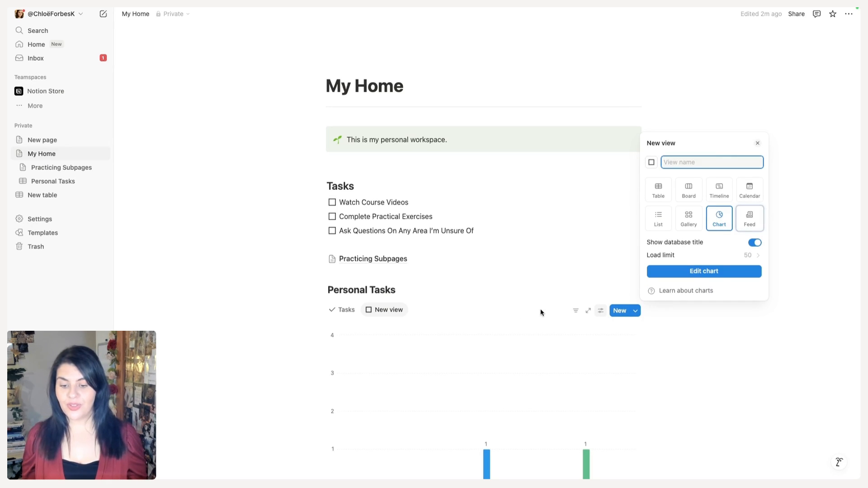
pyautogui.click(538, 290)
pyautogui.scroll(-5, 538, 283)
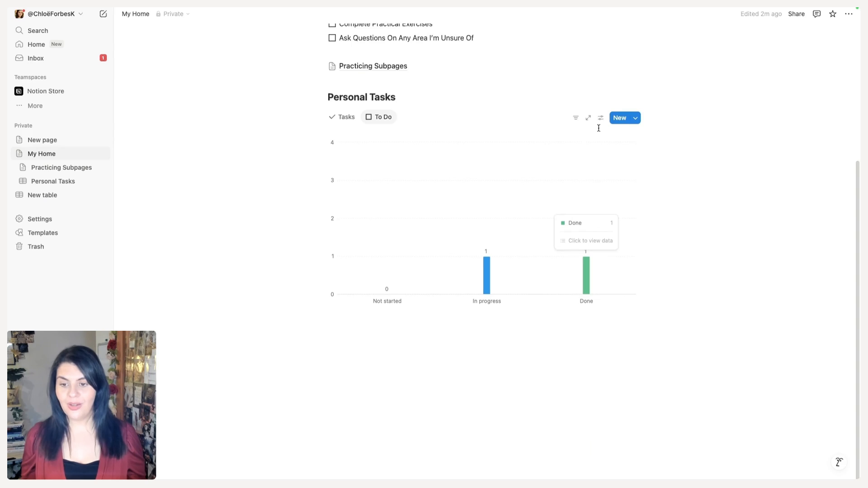
# Try out the Feed layout on the To Do view
pyautogui.click(600, 118)
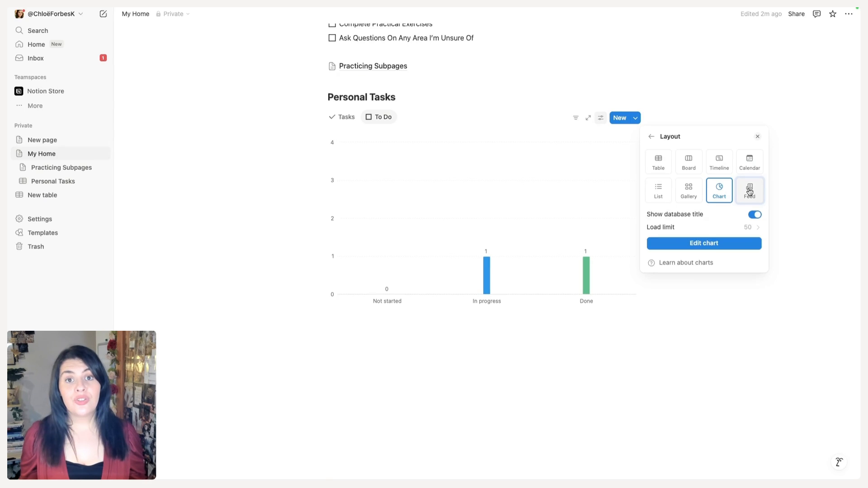
pyautogui.click(750, 192)
pyautogui.click(563, 279)
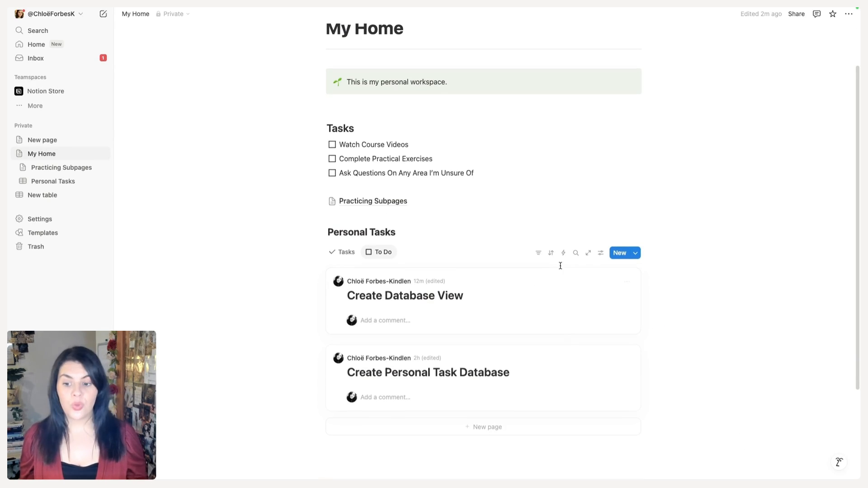
# Set the To Do view's layout to List and return to its view settings
pyautogui.click(602, 253)
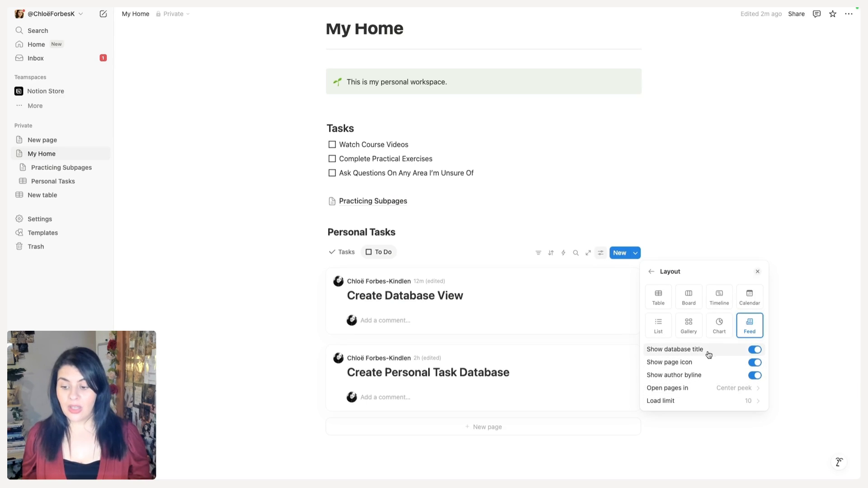
pyautogui.click(658, 327)
pyautogui.click(651, 271)
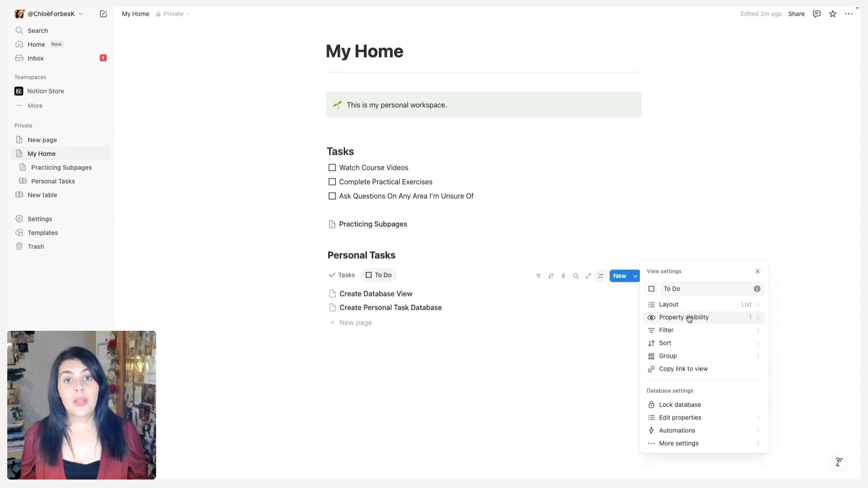
# Show the Due Date property in the To Do list view
pyautogui.click(686, 317)
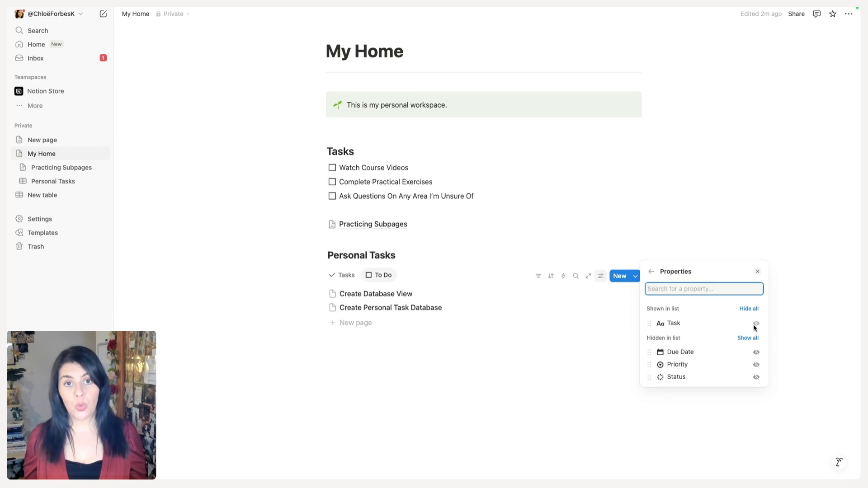
pyautogui.click(756, 352)
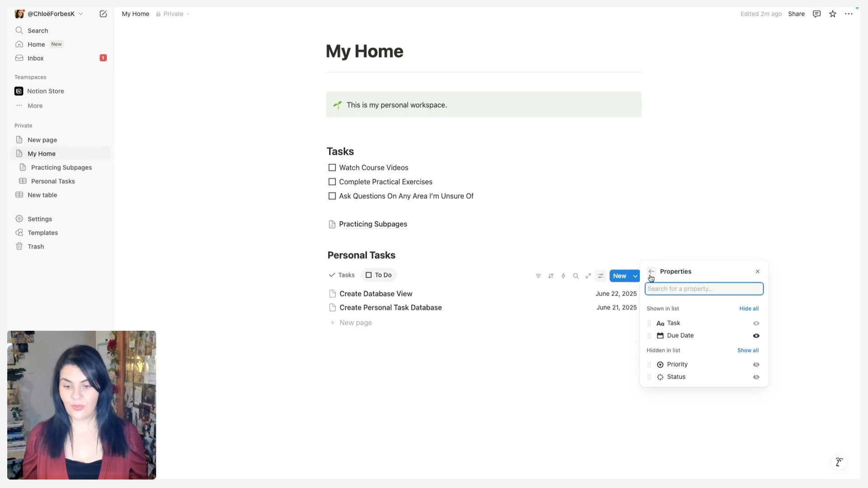
pyautogui.click(633, 307)
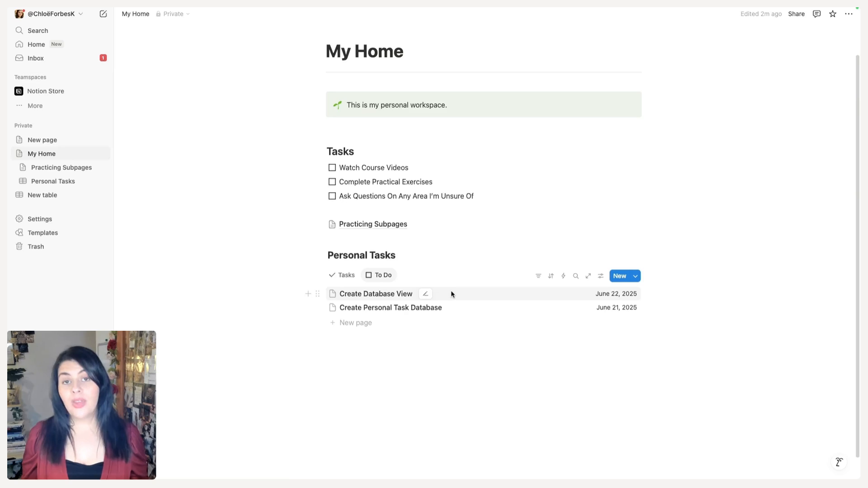
# Open the Create Database View task to examine its properties and close it again
pyautogui.click(386, 294)
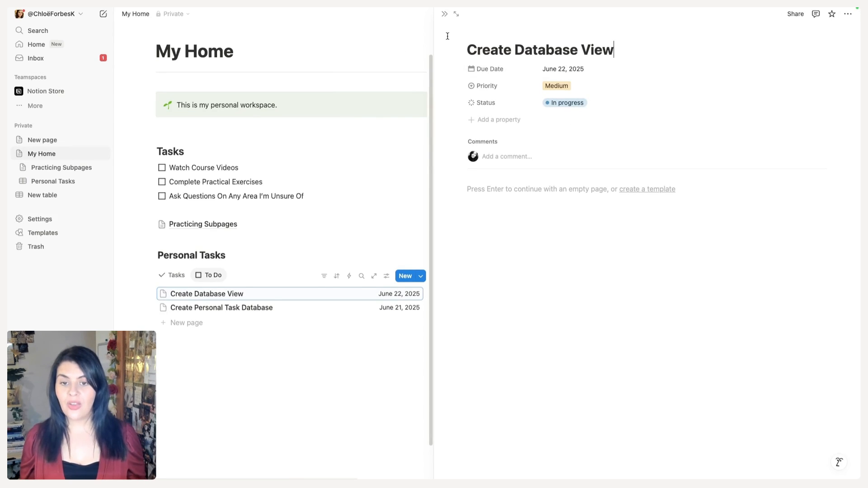
pyautogui.click(445, 14)
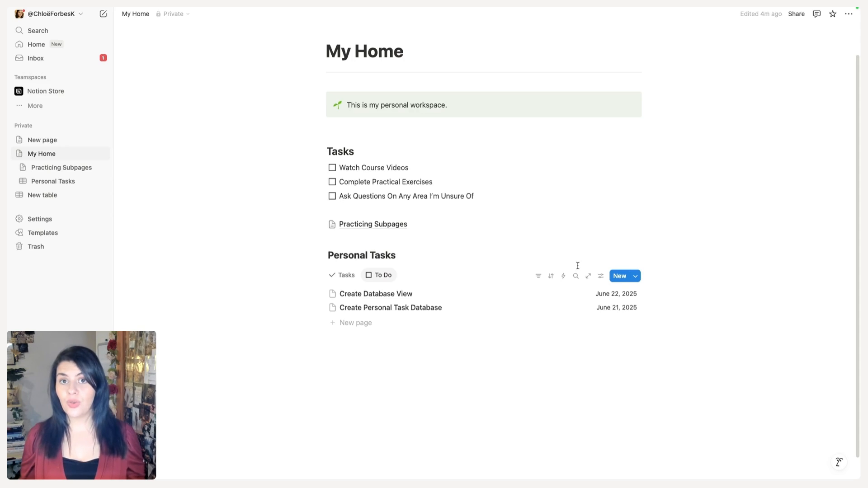
# Filter the To Do view to tasks whose Status is not Done
pyautogui.click(600, 276)
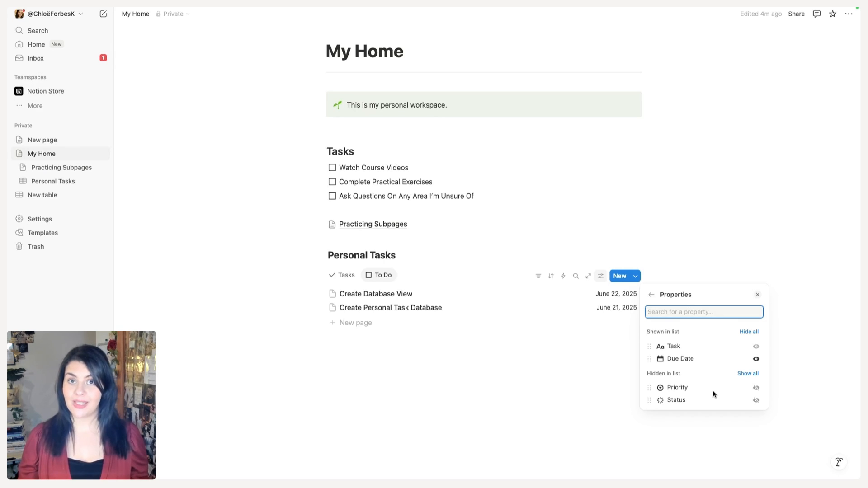
pyautogui.click(651, 294)
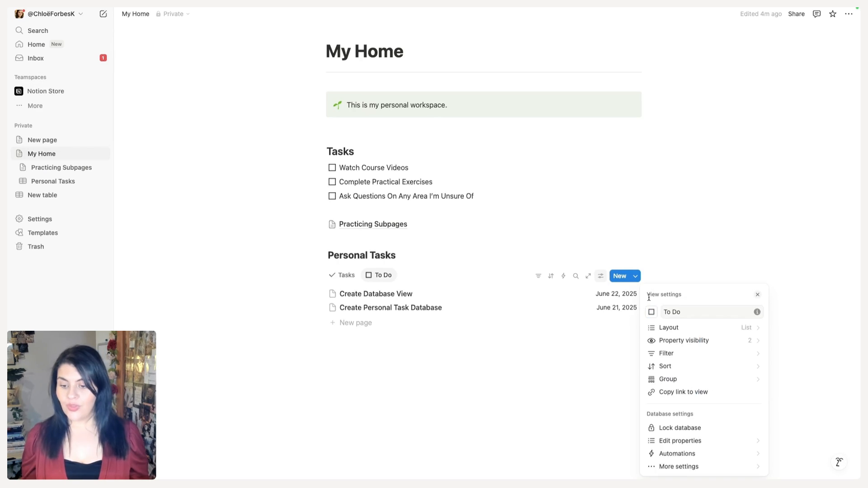
pyautogui.click(689, 354)
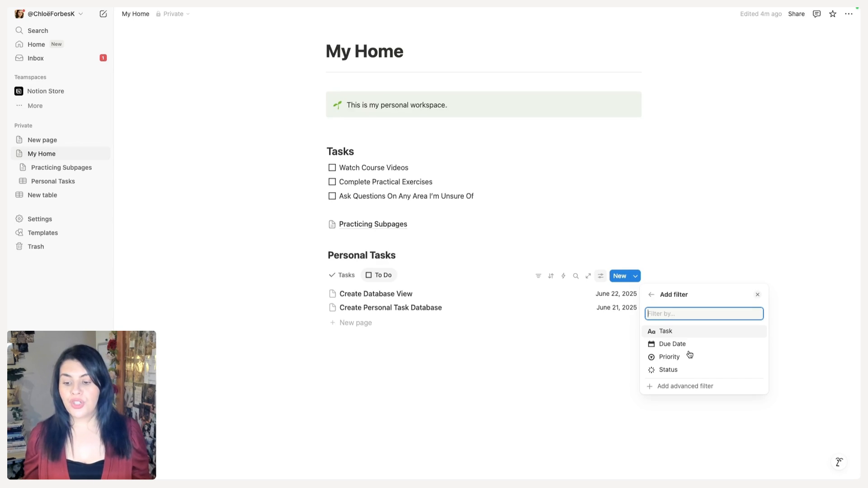
pyautogui.click(682, 369)
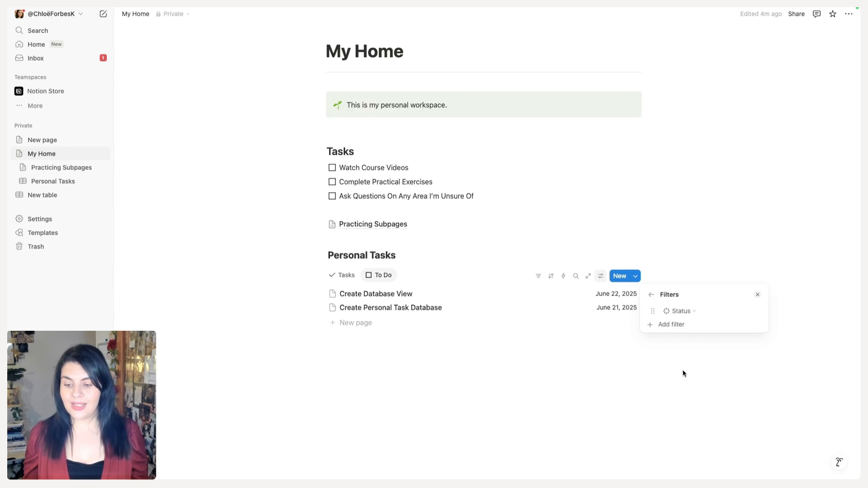
pyautogui.click(686, 312)
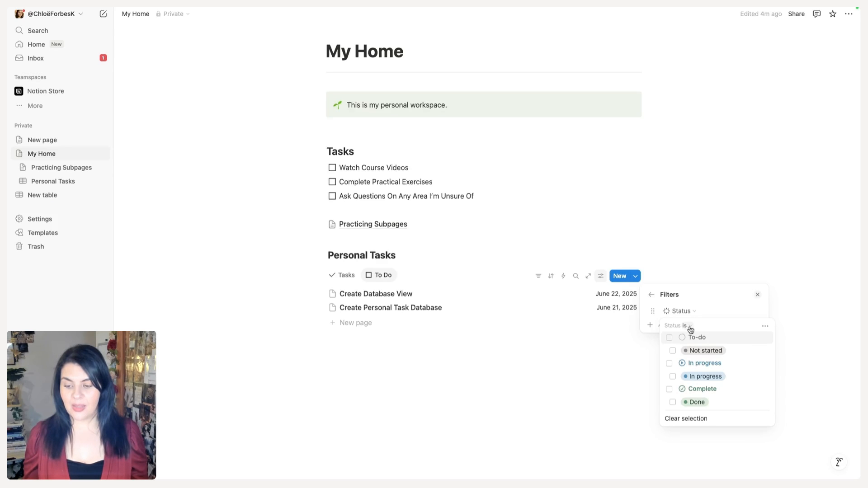
pyautogui.click(691, 328)
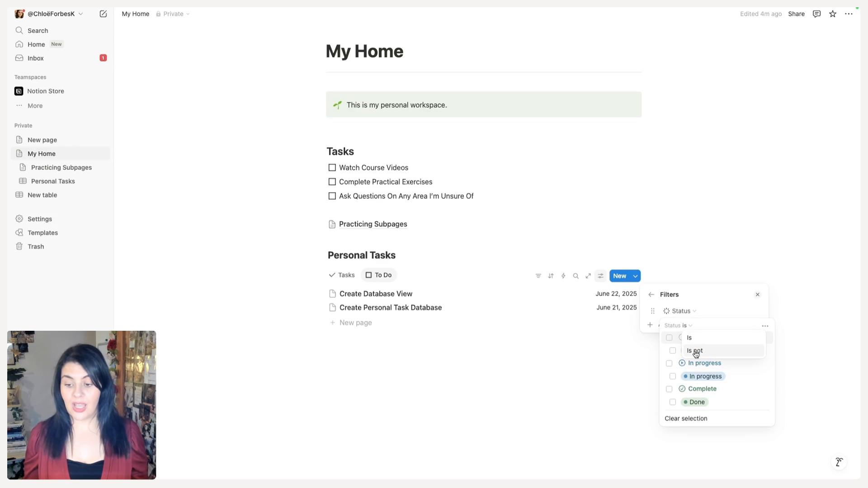
pyautogui.click(695, 351)
pyautogui.click(673, 402)
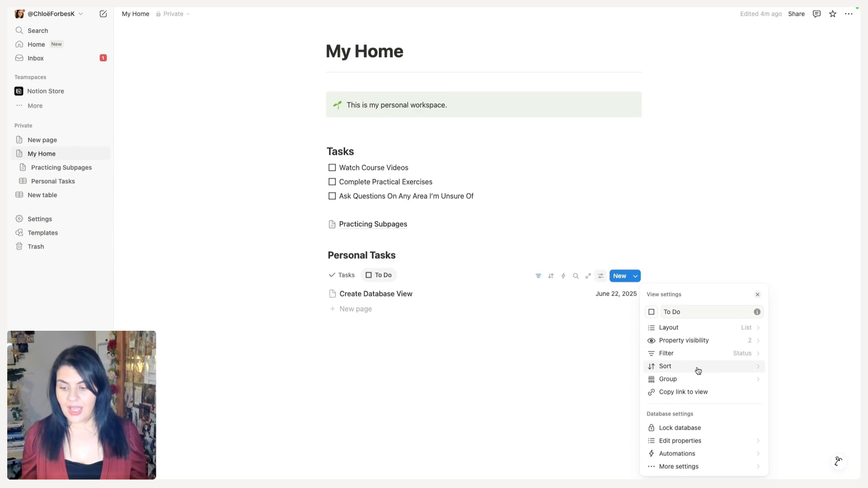
# Sort the To Do view by Due Date in ascending order and return to its view settings
pyautogui.click(699, 371)
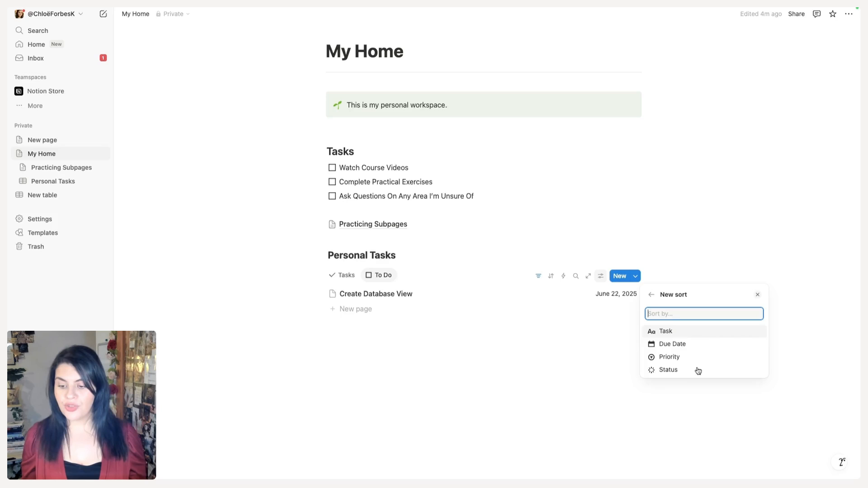
pyautogui.click(683, 345)
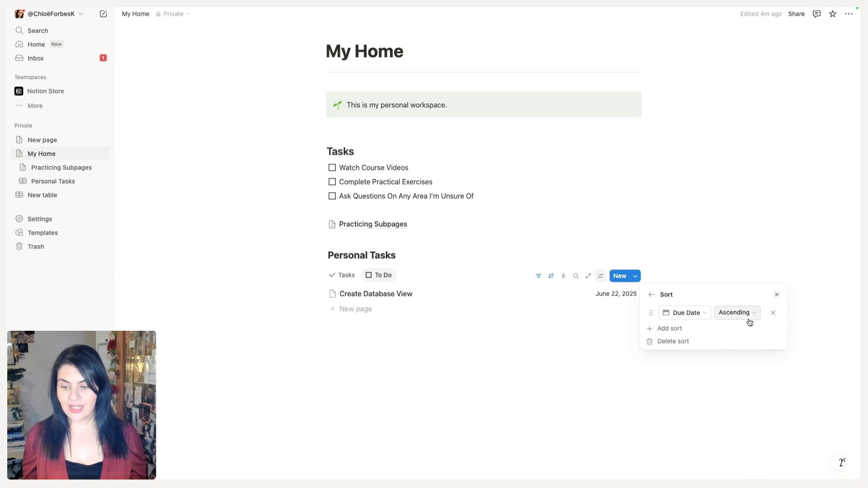
pyautogui.click(609, 337)
pyautogui.click(600, 276)
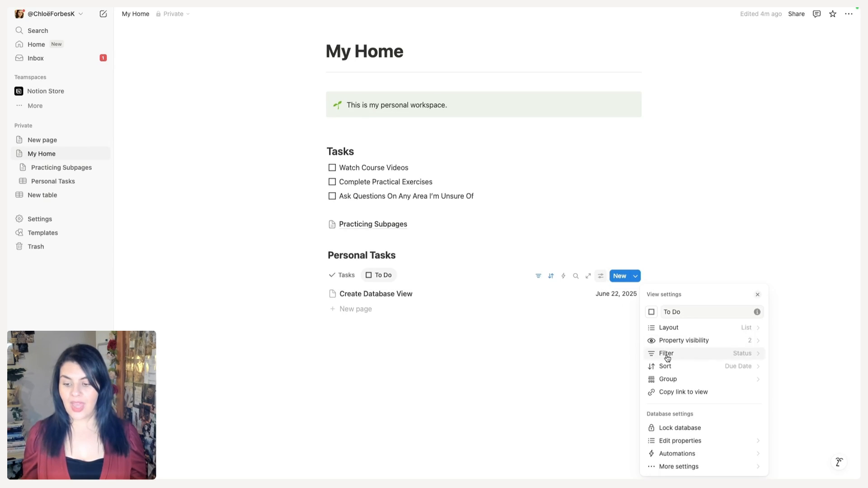
# Group the To Do view by Priority, show the High and Low groups, and order them High, Medium, Low
pyautogui.click(682, 379)
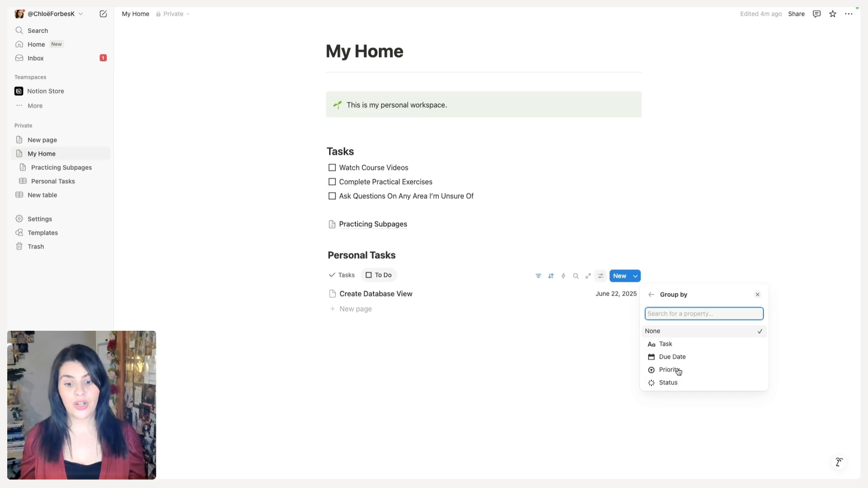
pyautogui.click(680, 373)
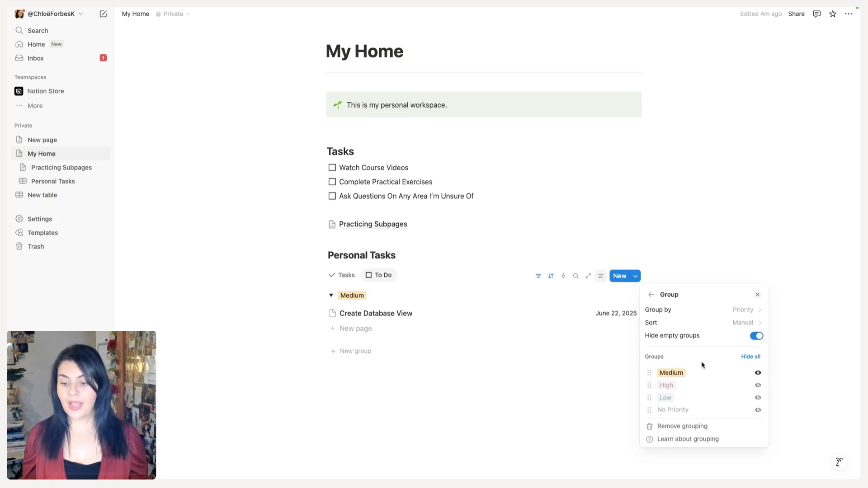
pyautogui.click(758, 386)
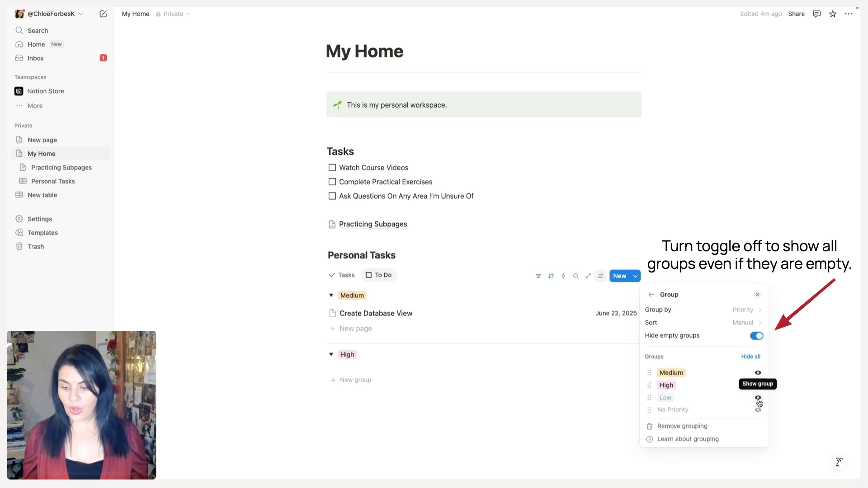
pyautogui.click(759, 399)
pyautogui.moveTo(652, 385)
pyautogui.mouseDown()
pyautogui.moveTo(650, 373)
pyautogui.moveTo(652, 399)
pyautogui.mouseUp()
pyautogui.click(642, 298)
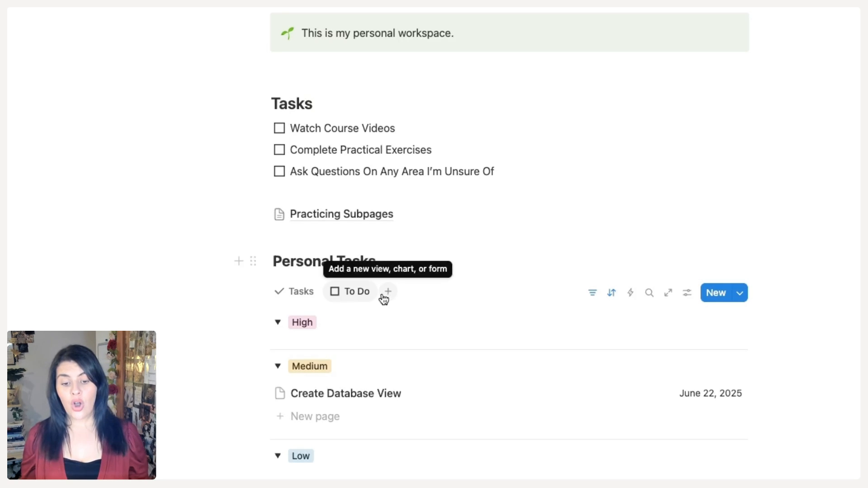
# Duplicate the To Do view of Personal Tasks and name the copy Completed
pyautogui.click(350, 292)
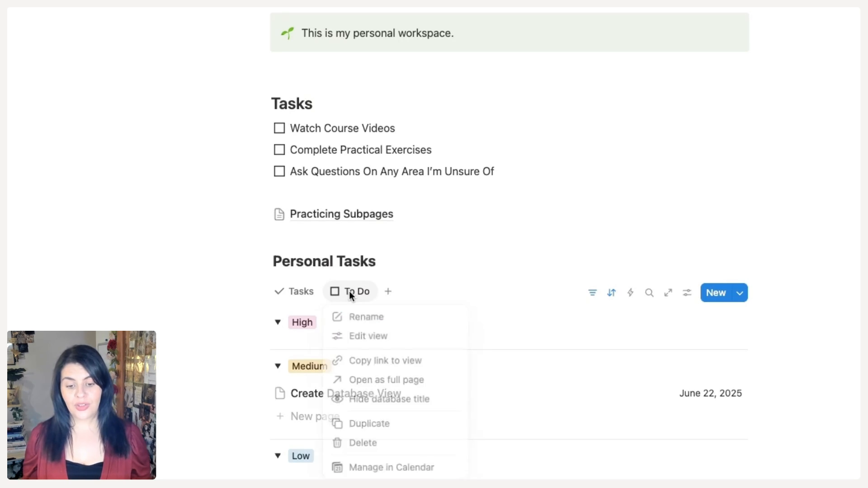
pyautogui.click(384, 426)
pyautogui.moveTo(825, 349); pyautogui.dragTo(774, 347)
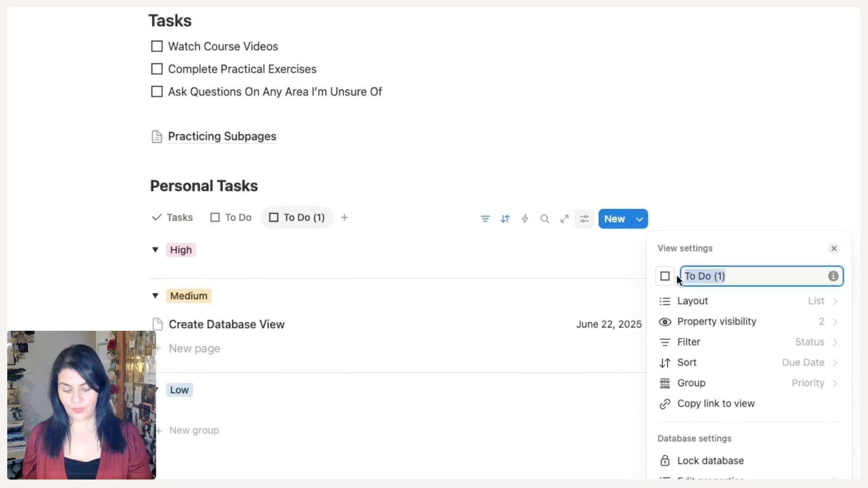
pyautogui.write('Completed')
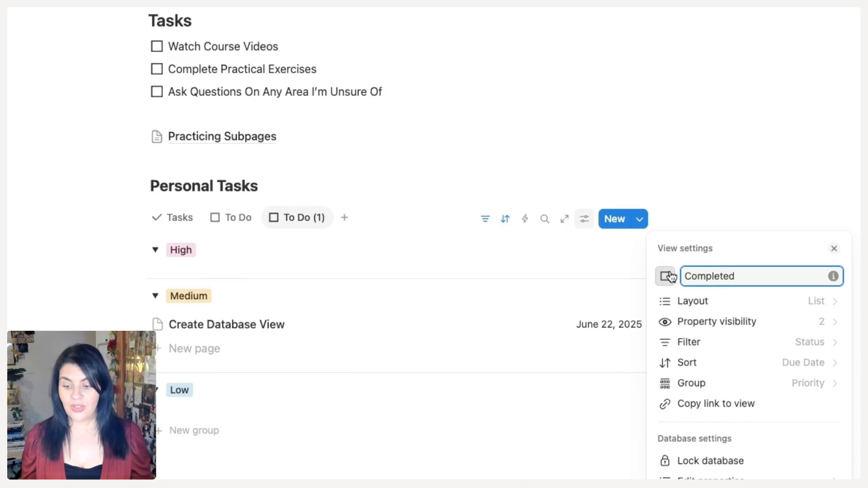
# Find a check icon and set the ticked checkbox as the Completed view's icon
pyautogui.click(666, 275)
pyautogui.write('check')
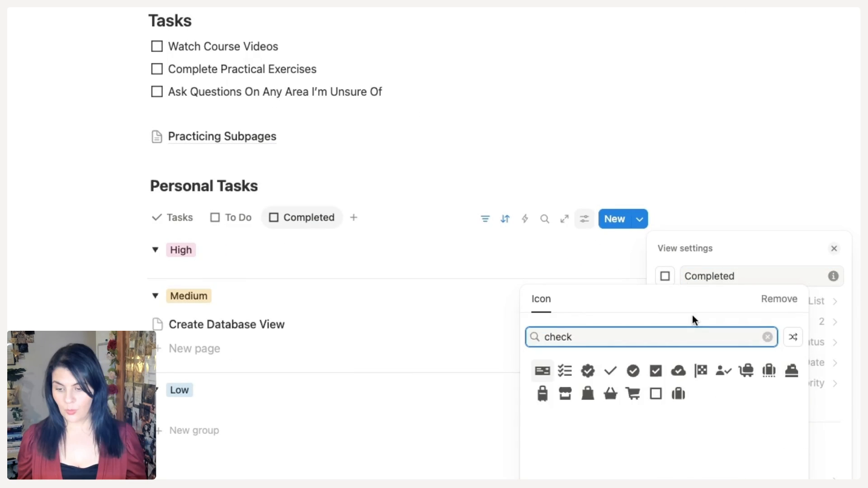
pyautogui.click(655, 369)
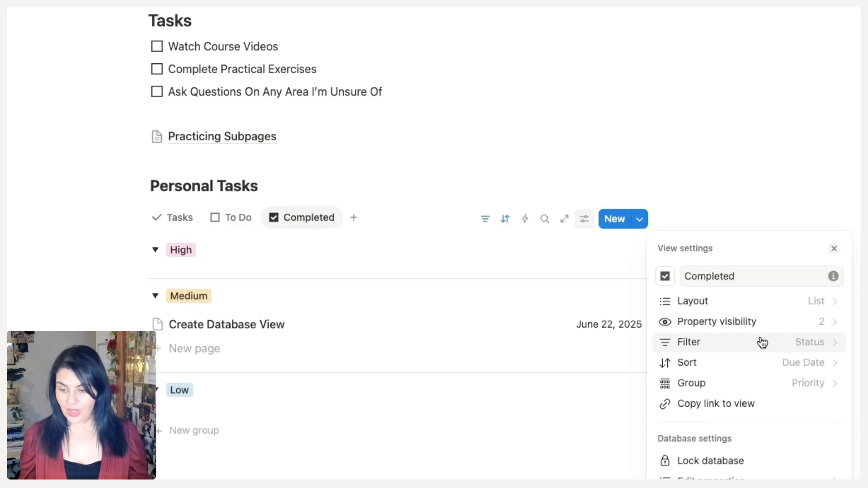
# Change the Completed view's filter condition to Status is Complete (Done) and close its view settings
pyautogui.click(786, 348)
pyautogui.click(767, 283)
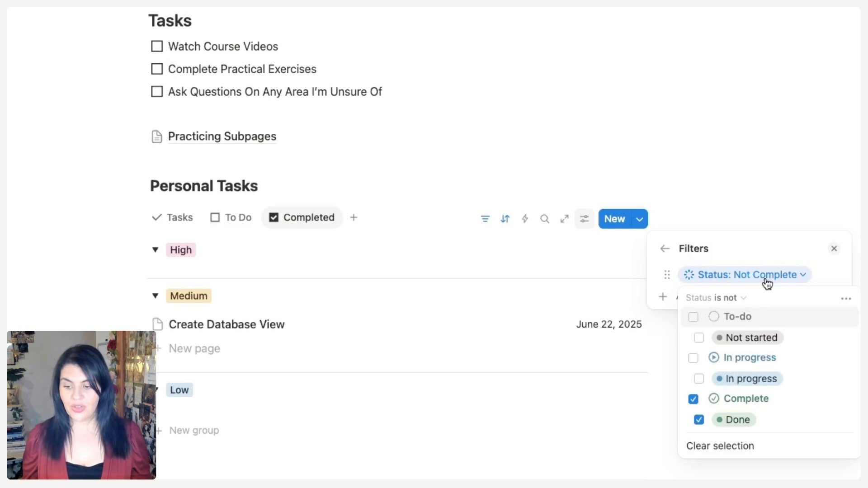
pyautogui.click(726, 297)
pyautogui.click(729, 318)
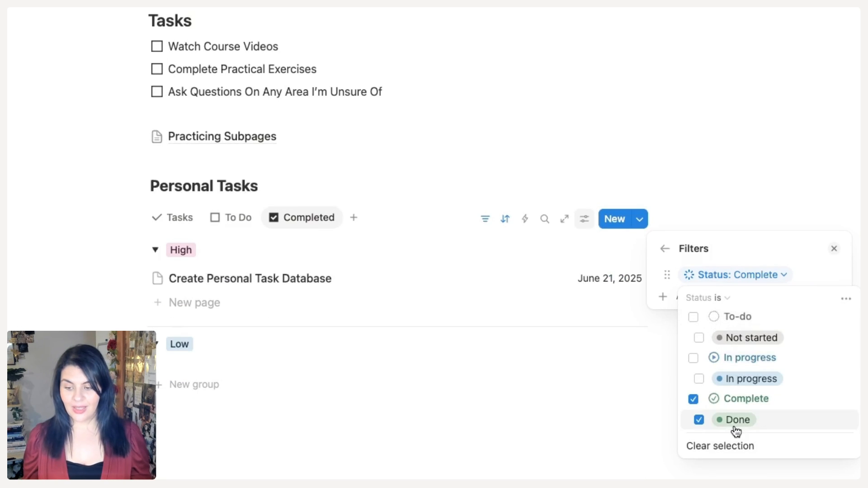
pyautogui.click(570, 189)
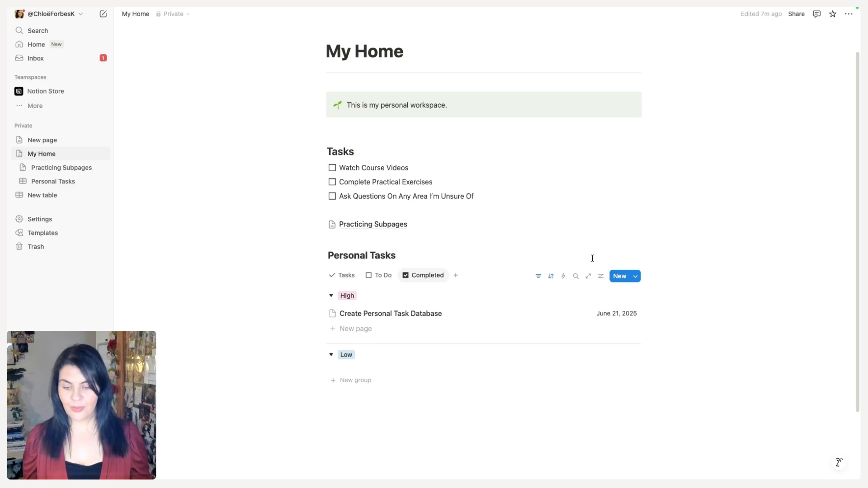
# Review the Tasks, To Do and Completed views in turn and examine the Completed view's settings
pyautogui.click(337, 277)
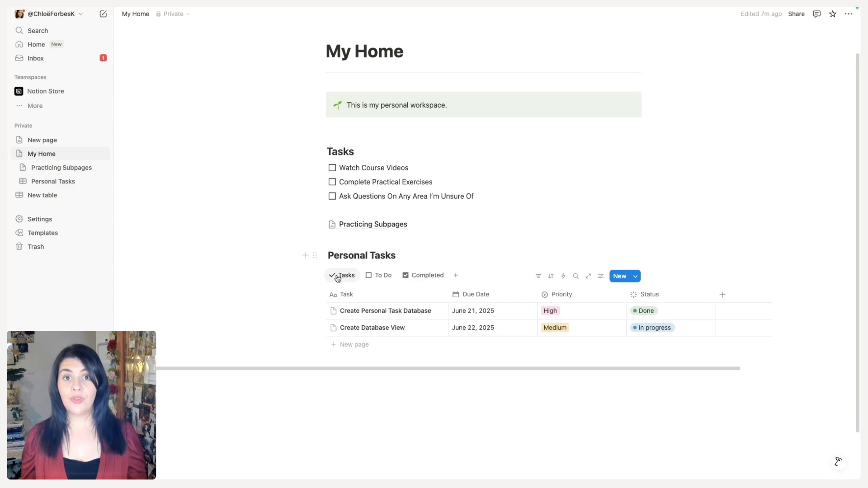
pyautogui.click(374, 279)
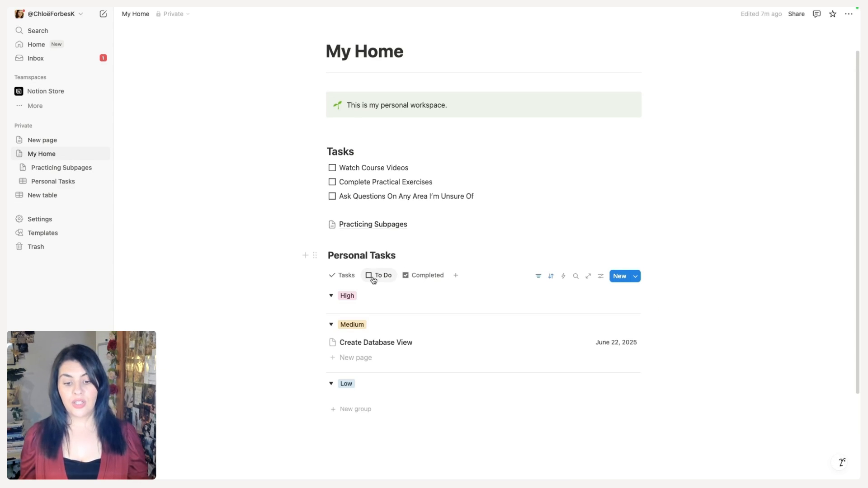
pyautogui.click(438, 278)
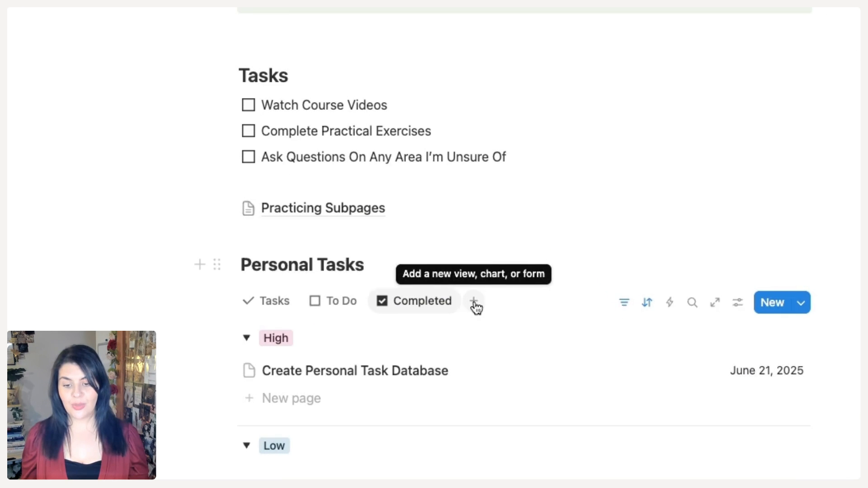
pyautogui.click(737, 308)
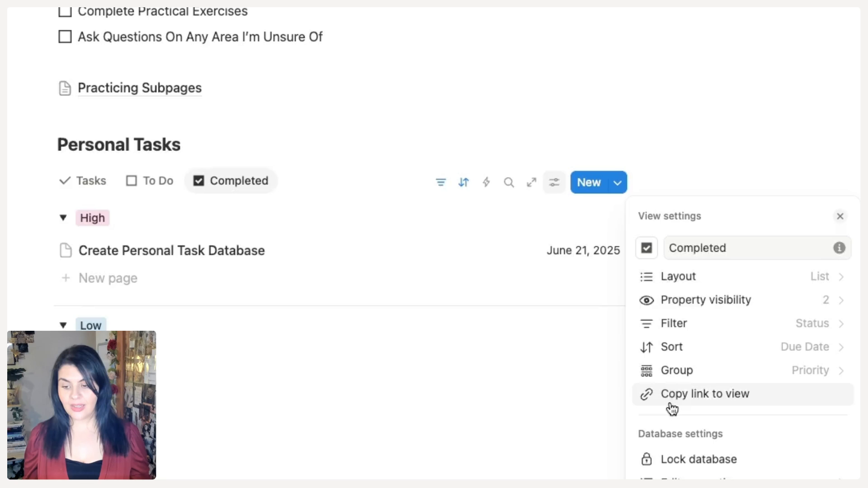
pyautogui.click(548, 438)
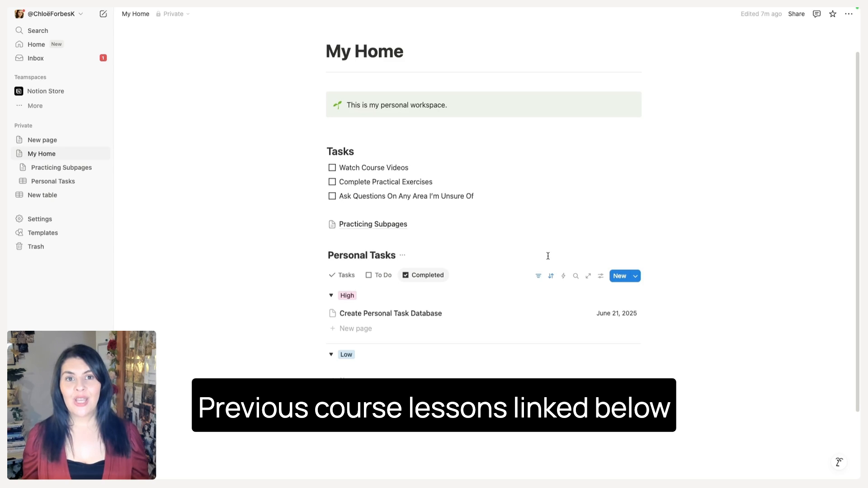
# Compare the To Do and Completed views and examine the layouts available for a new view
pyautogui.click(385, 277)
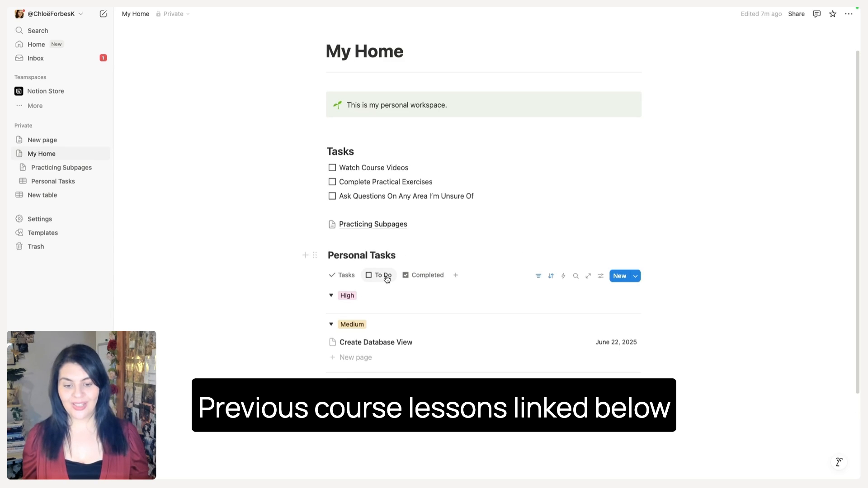
pyautogui.click(421, 277)
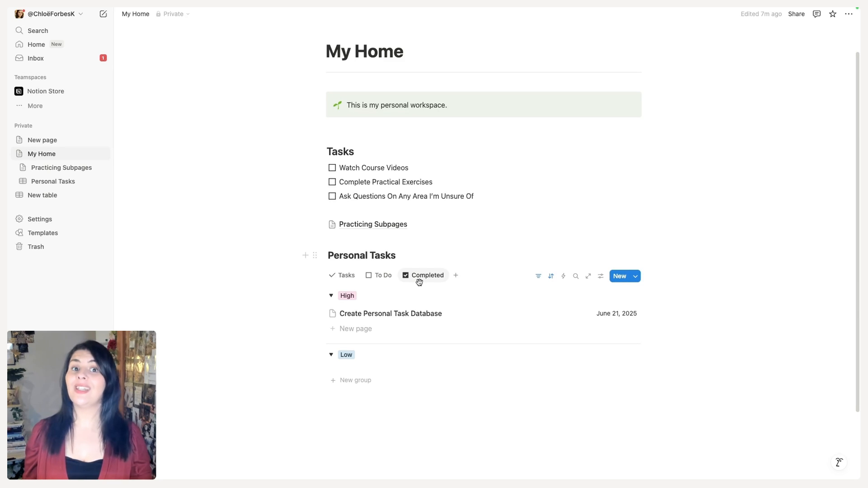
pyautogui.click(456, 276)
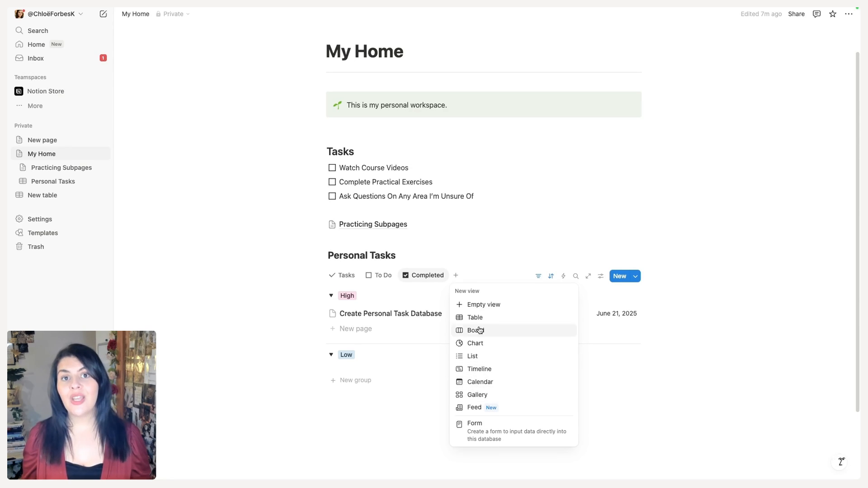
pyautogui.click(489, 262)
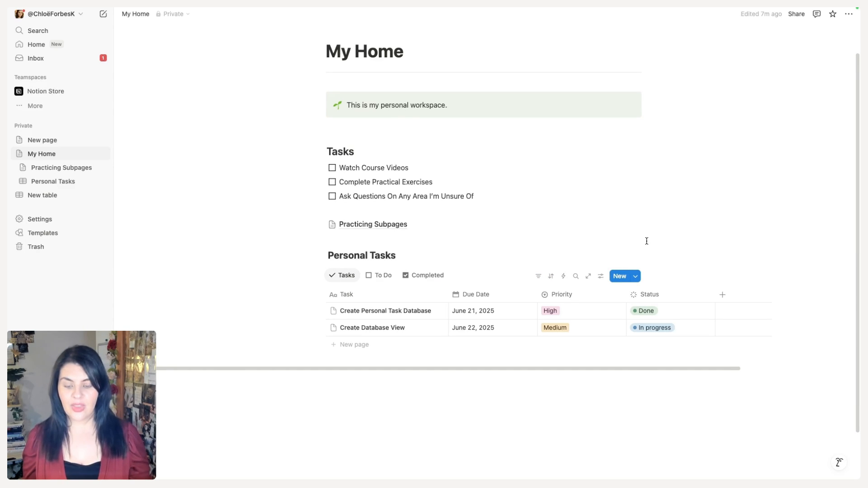
# Check the Tasks table's horizontal overflow and turn on full width for the My Home page
pyautogui.moveTo(523, 370); pyautogui.dragTo(595, 370)
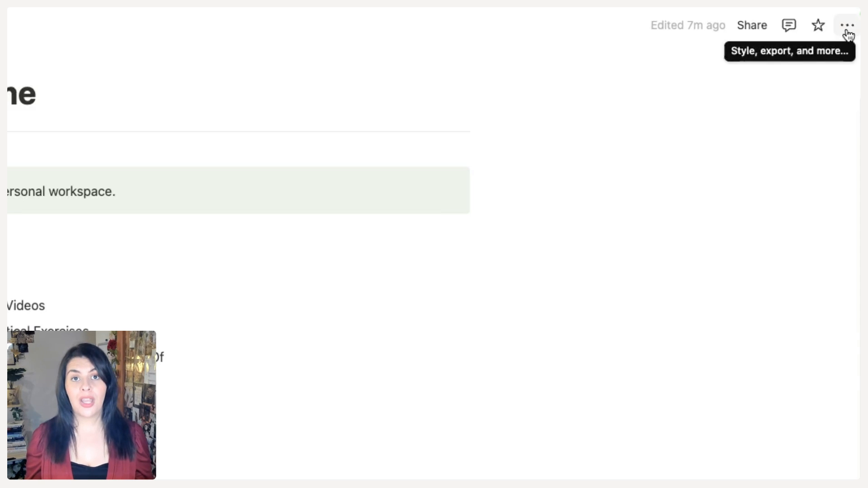
pyautogui.click(848, 32)
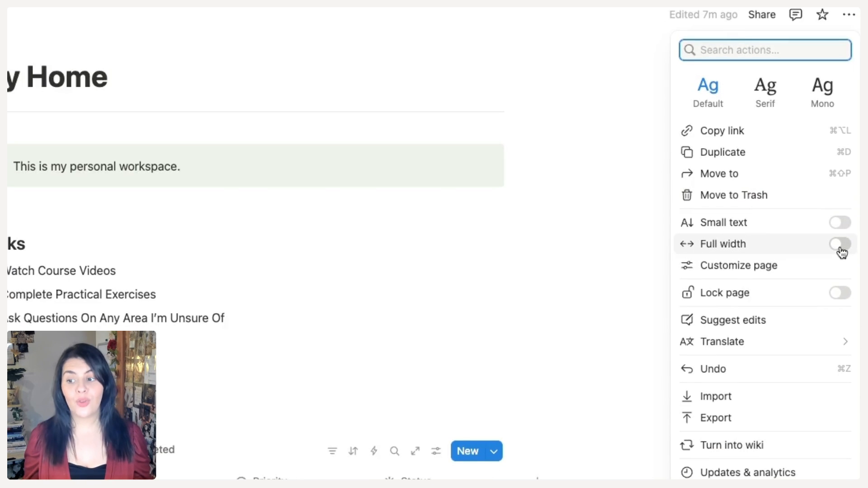
pyautogui.click(840, 245)
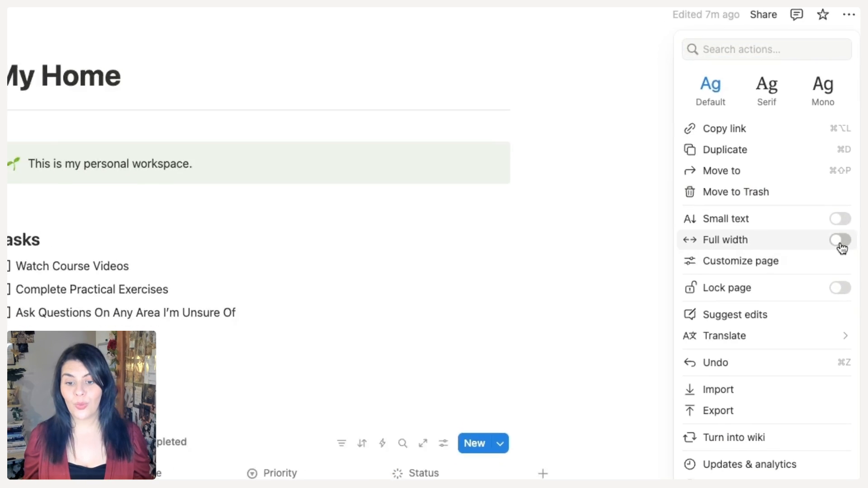